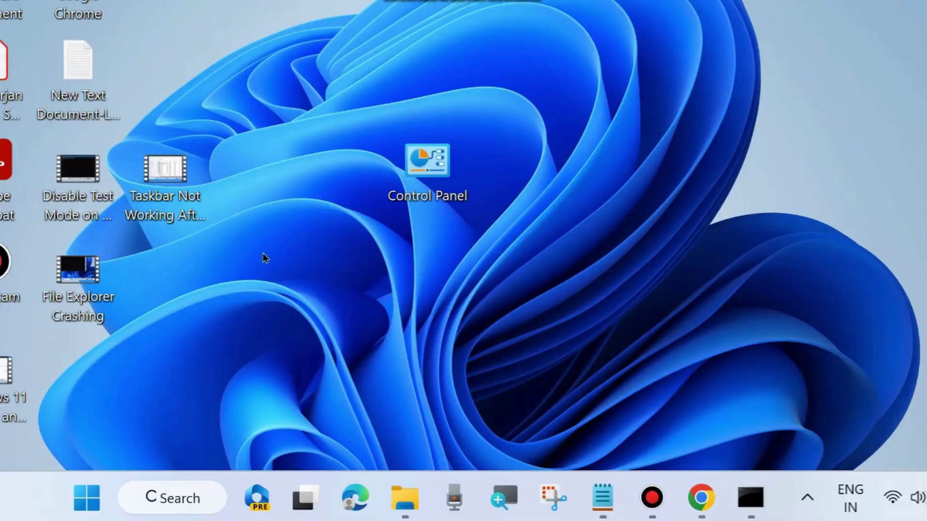
Start a Windows search for the Turn Windows features on or off dialog.
click(173, 502)
text(tu)
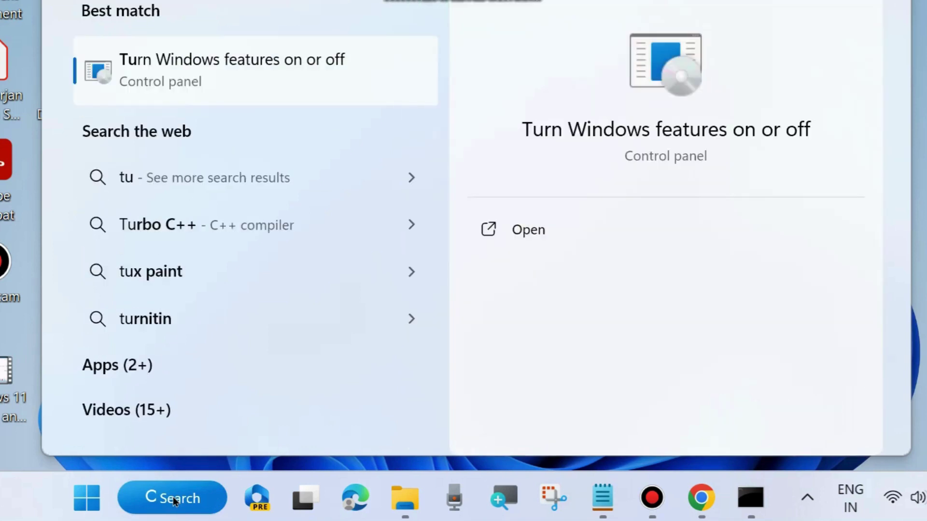
text(rn wind)
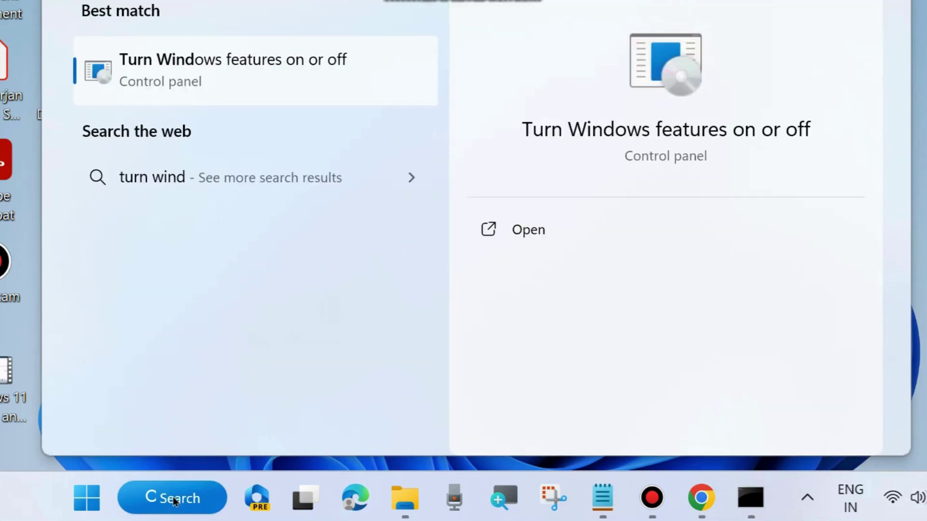
text(ows fea)
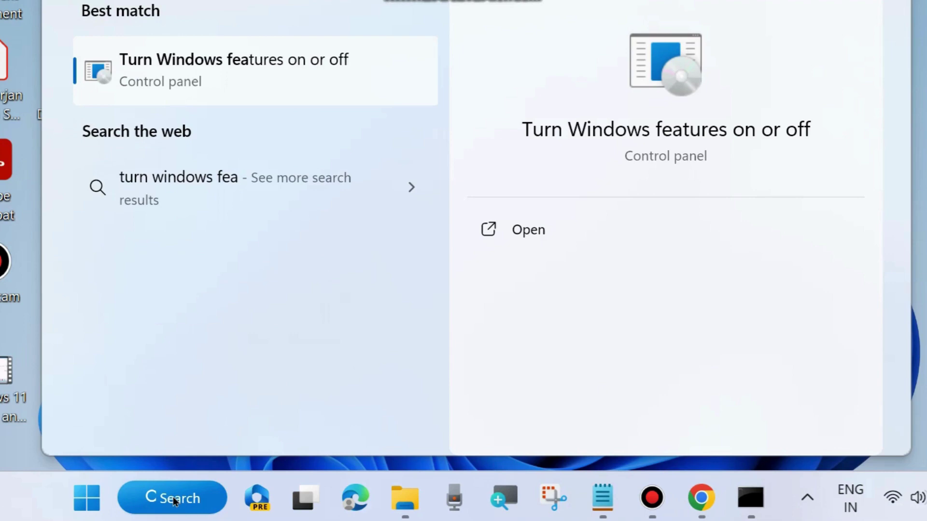
text(ture)
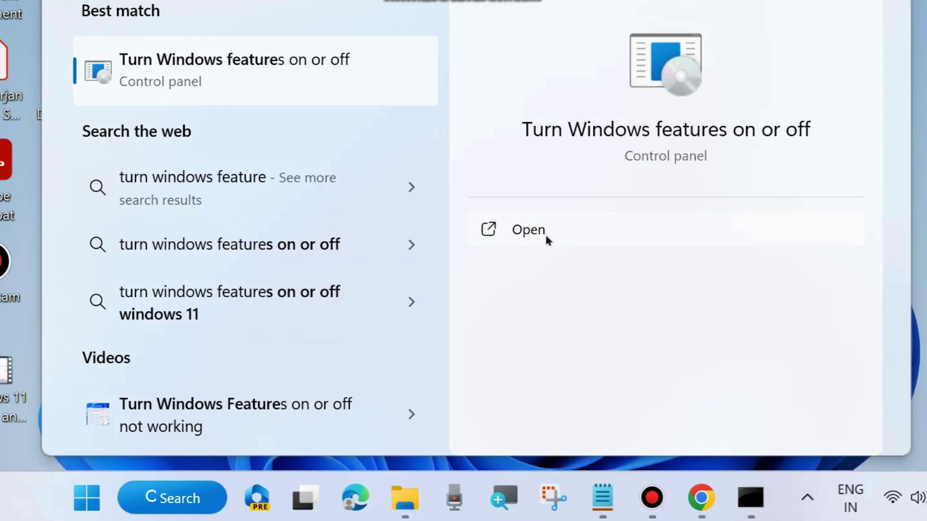
Select SMB 1.0/CIFS File Sharing Support in Windows Features and confirm with OK.
click(523, 230)
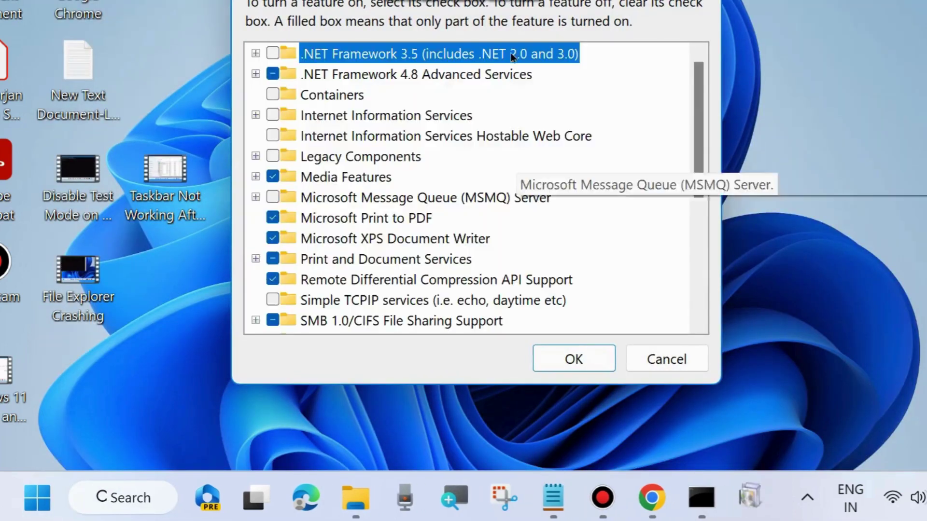
drag(524, 1, 519, 16)
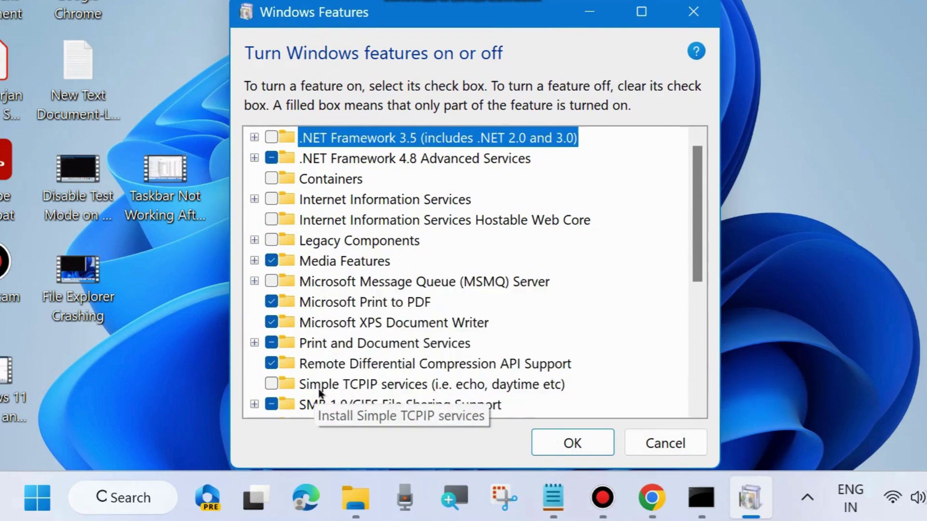
scroll(319, 392, down, 1)
scroll(319, 393, down, 1)
mouse_move(400, 364)
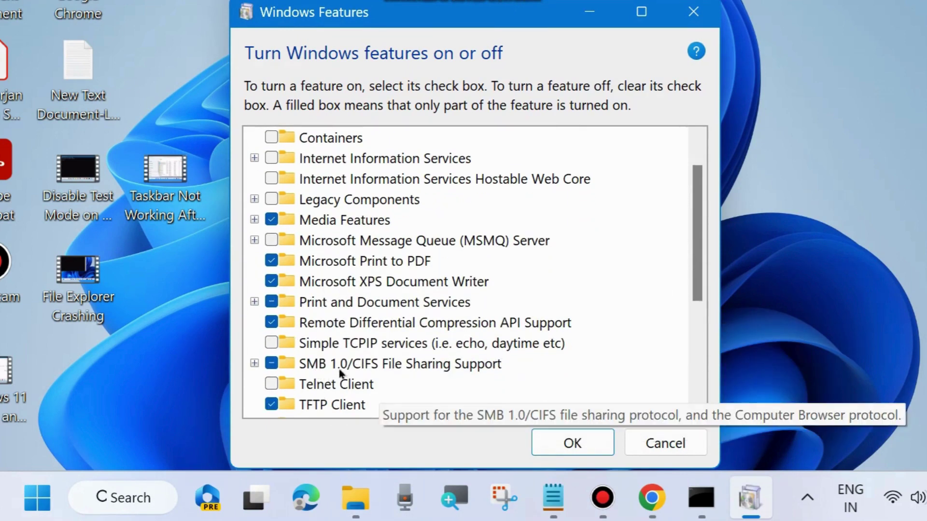
click(270, 364)
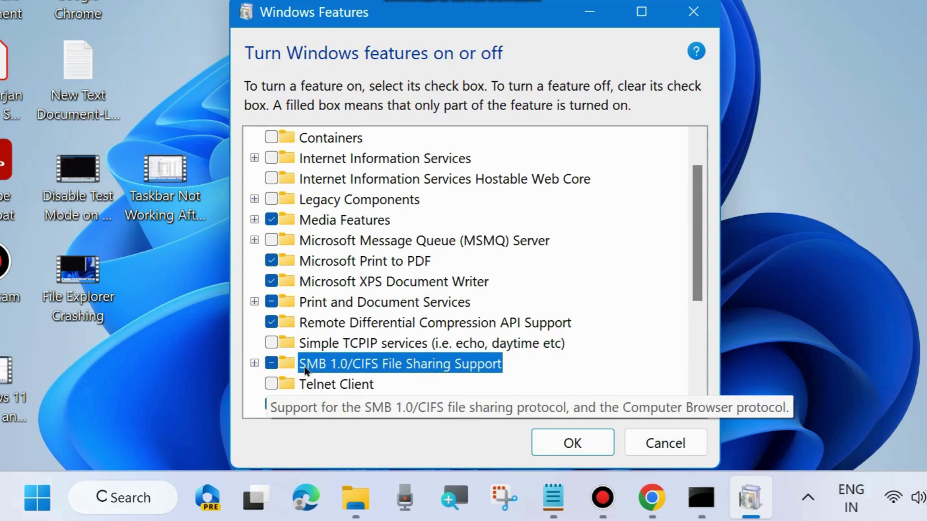
click(595, 449)
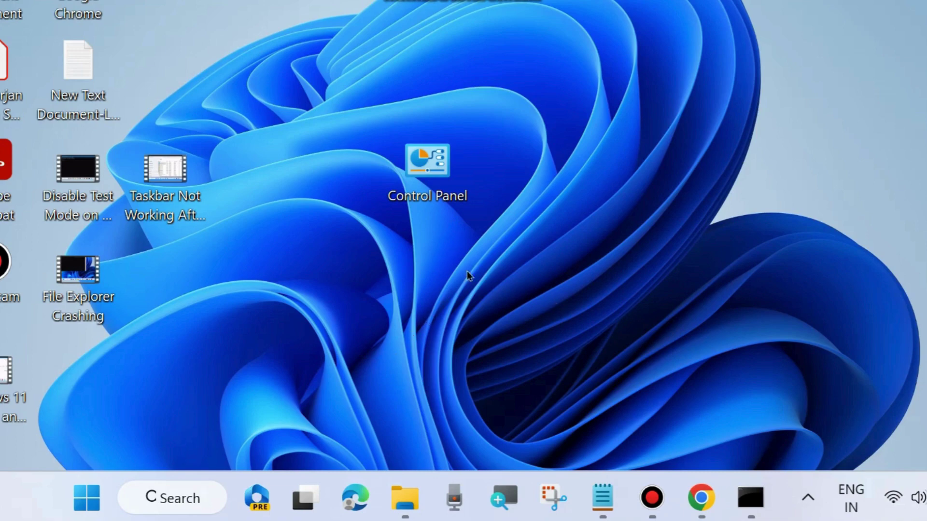
Launch Control Panel from the desktop and go to Network and Sharing Center.
double_click(436, 168)
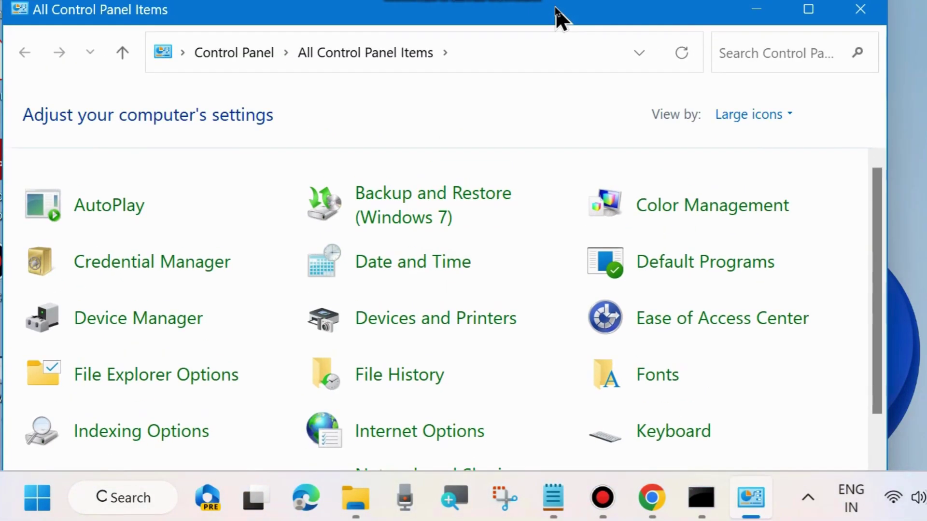
scroll(404, 330, down, 1)
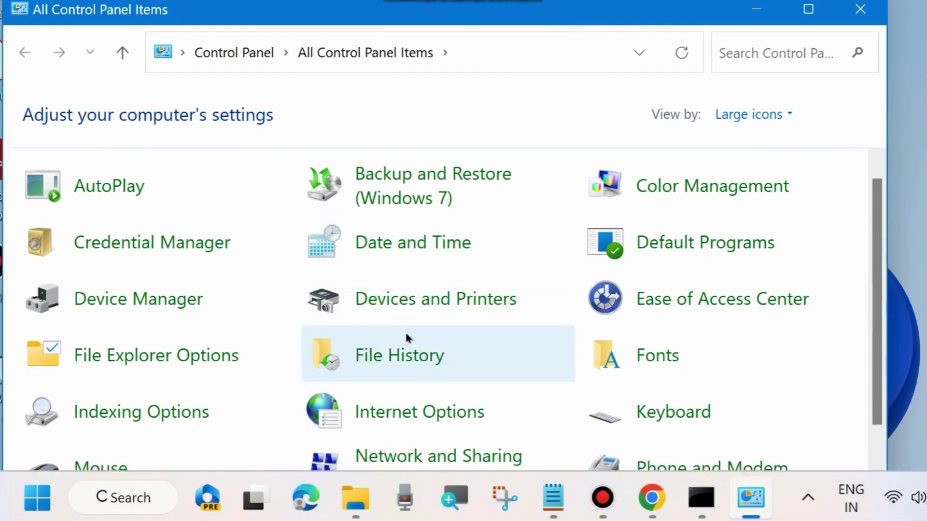
scroll(405, 330, down, 1)
scroll(427, 333, down, 1)
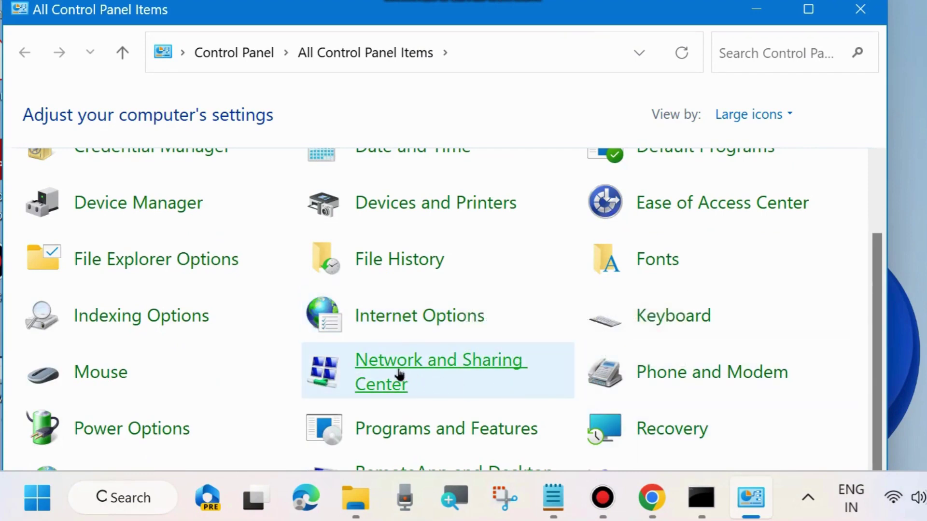
click(394, 371)
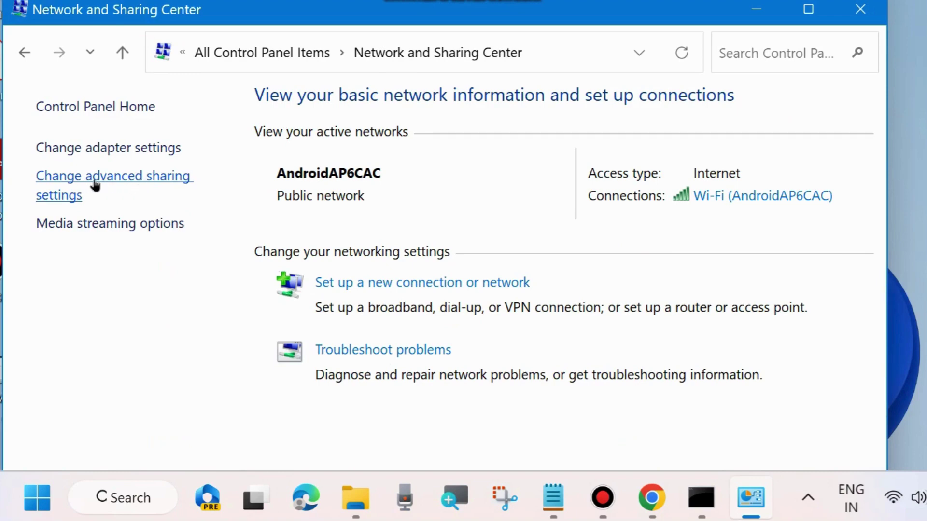
Check advanced sharing settings for public networks, then close Control Panel windows.
click(75, 180)
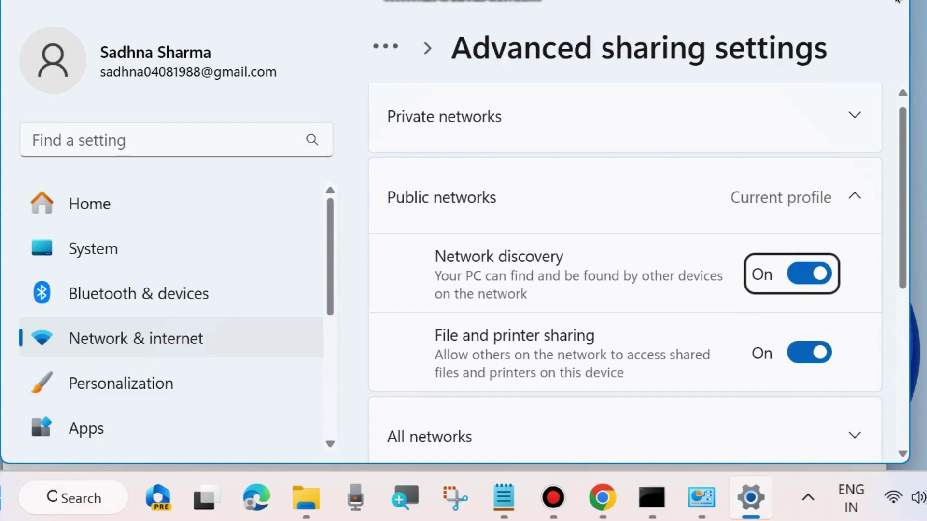
click(890, 3)
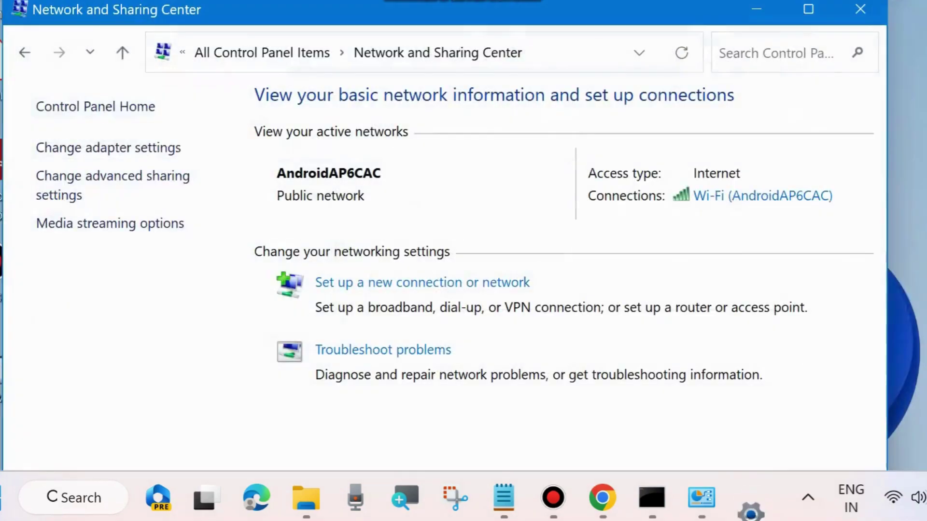
click(861, 10)
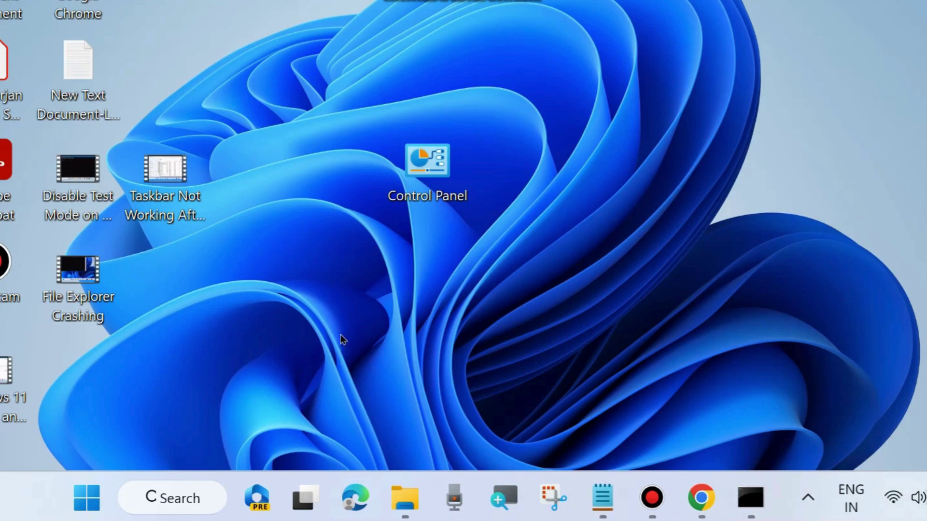
Launch Settings from the Start quick-link menu and go to Network & internet.
right_click(88, 496)
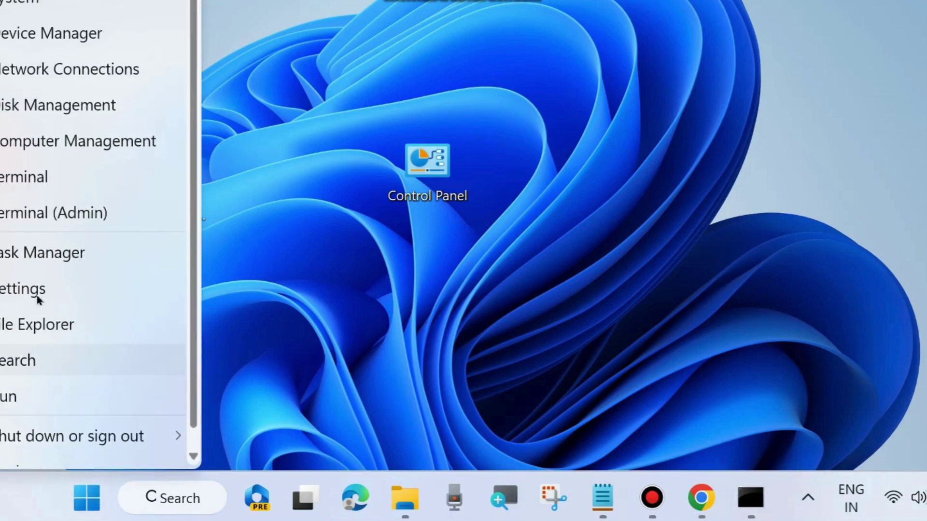
click(23, 288)
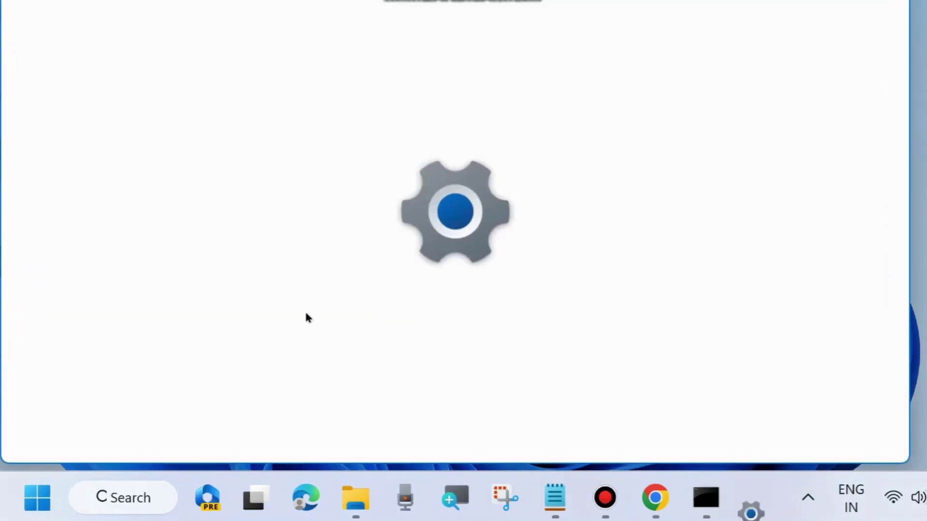
scroll(150, 338, down, 1)
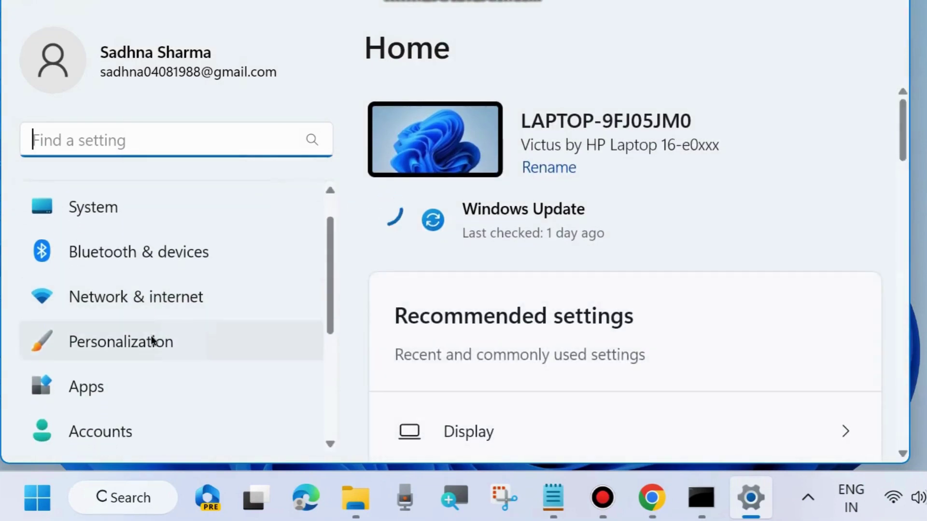
click(117, 295)
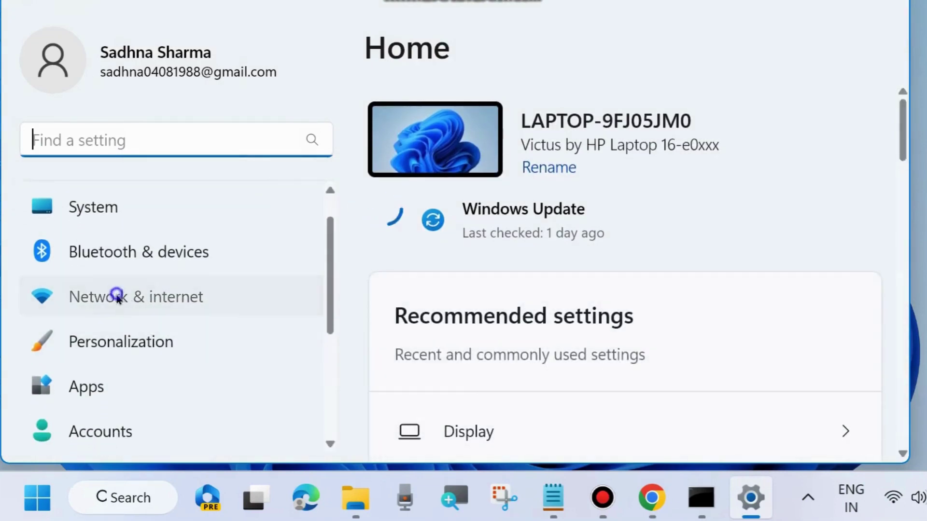
scroll(568, 283, down, 1)
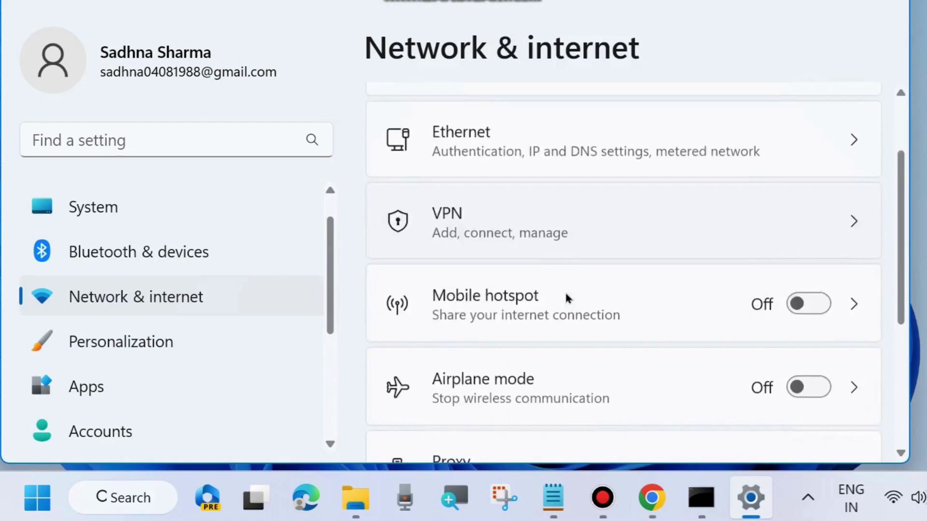
scroll(565, 291, down, 1)
scroll(563, 293, down, 1)
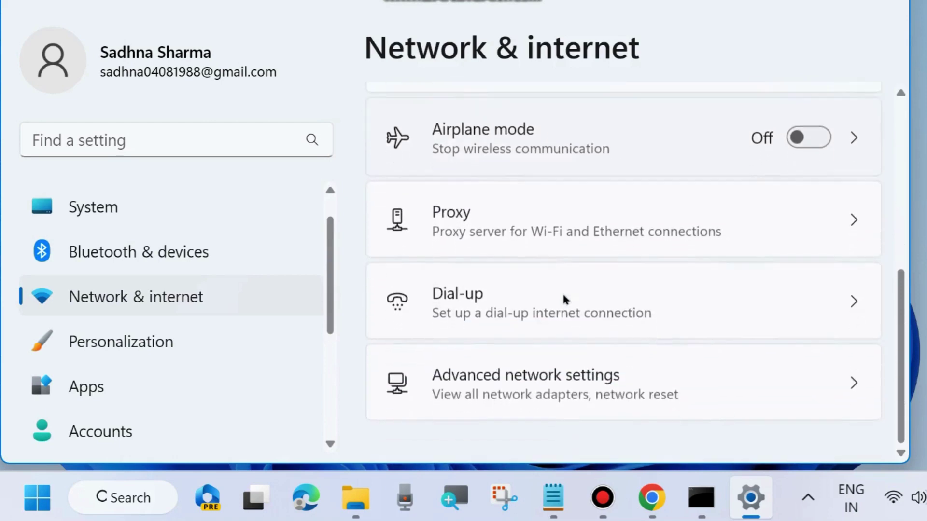
In Advanced sharing settings under All networks, switch Password protected sharing off and close Settings.
click(529, 378)
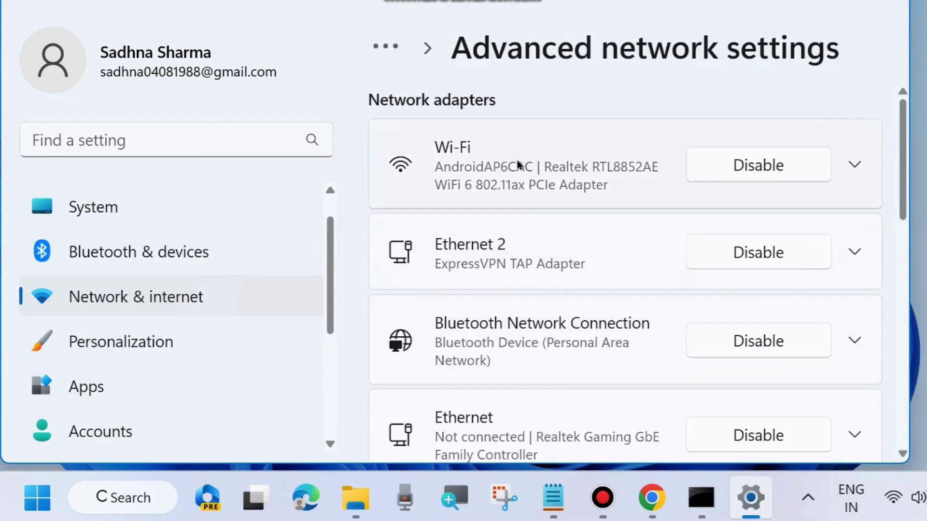
scroll(535, 294, down, 1)
scroll(537, 297, down, 1)
scroll(536, 296, down, 2)
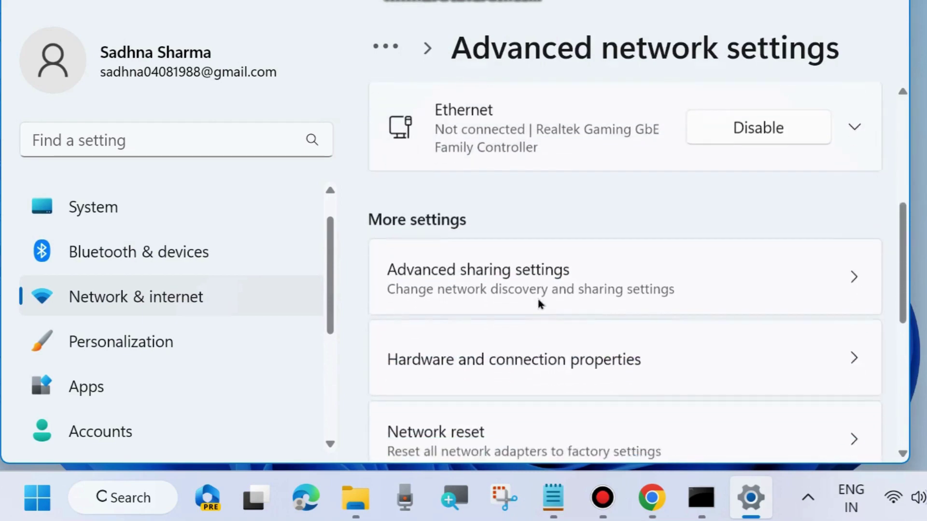
scroll(474, 258, down, 2)
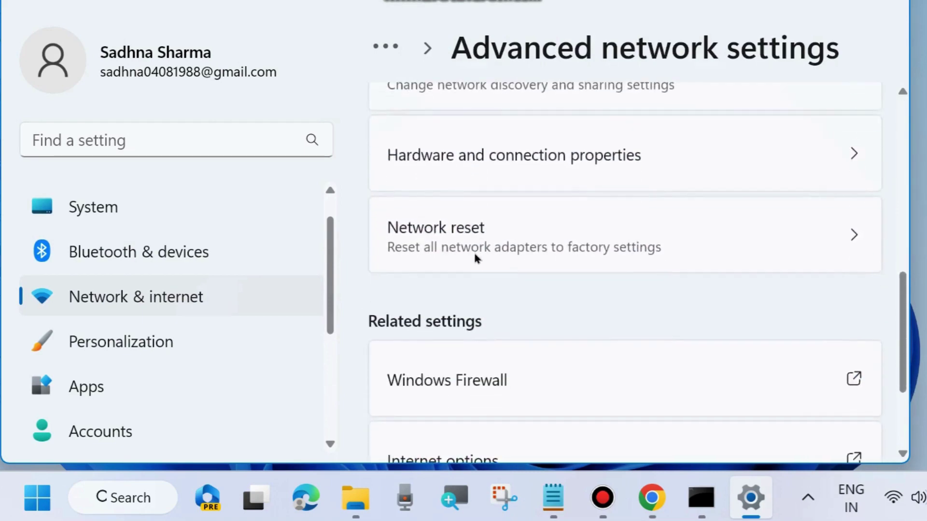
scroll(474, 258, up, 1)
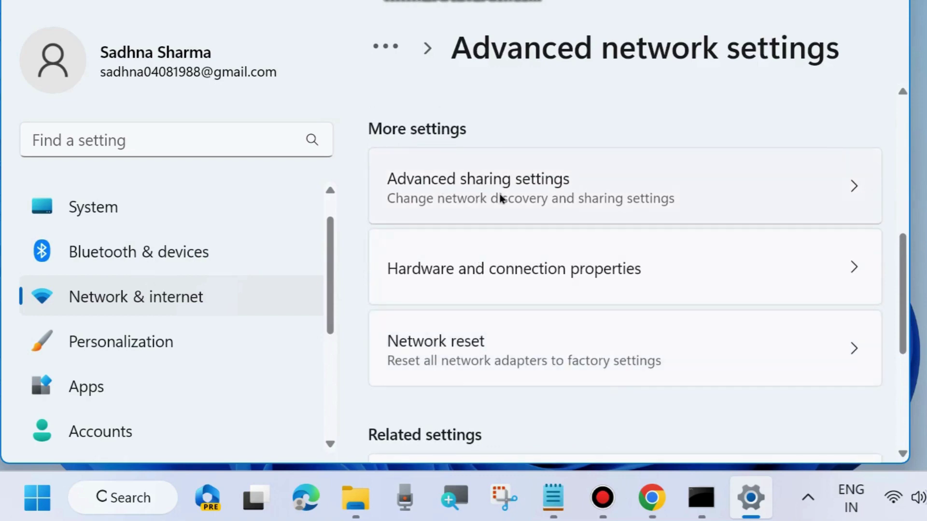
click(509, 194)
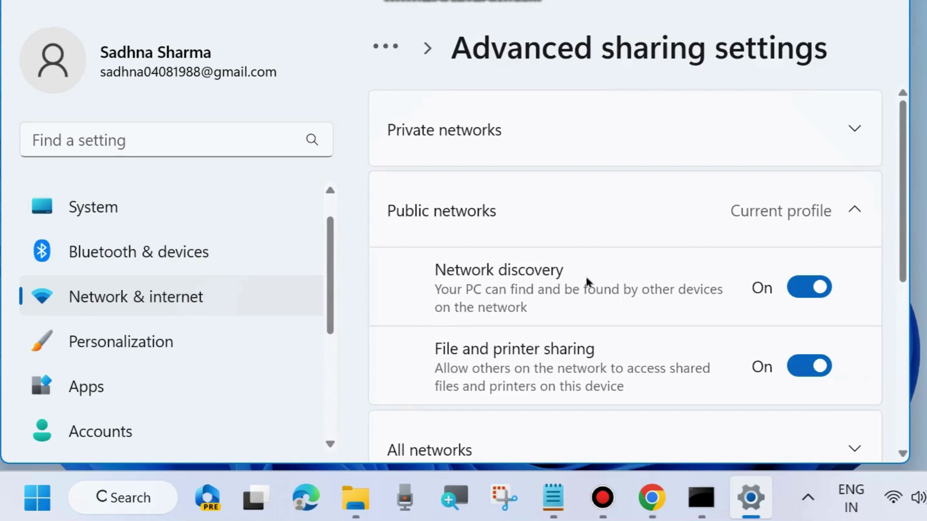
scroll(587, 282, down, 2)
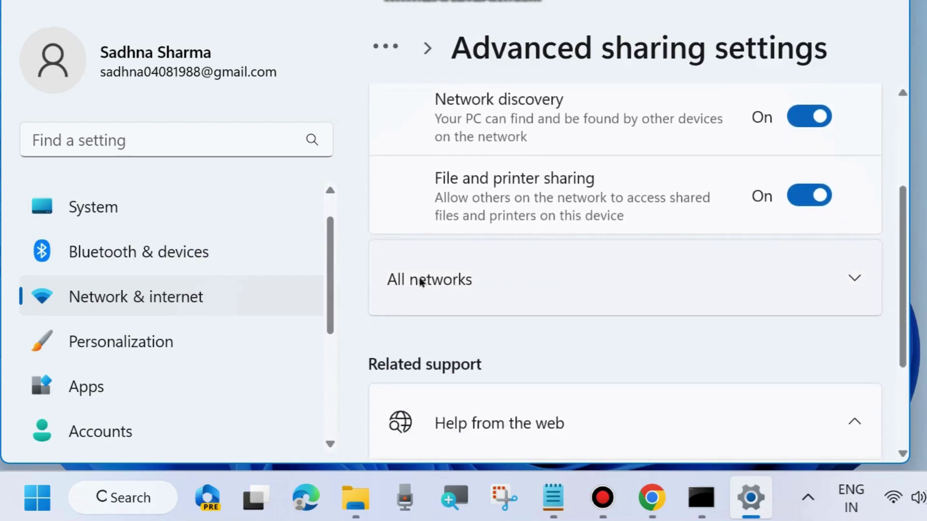
click(852, 277)
scroll(659, 310, down, 1)
scroll(658, 309, down, 2)
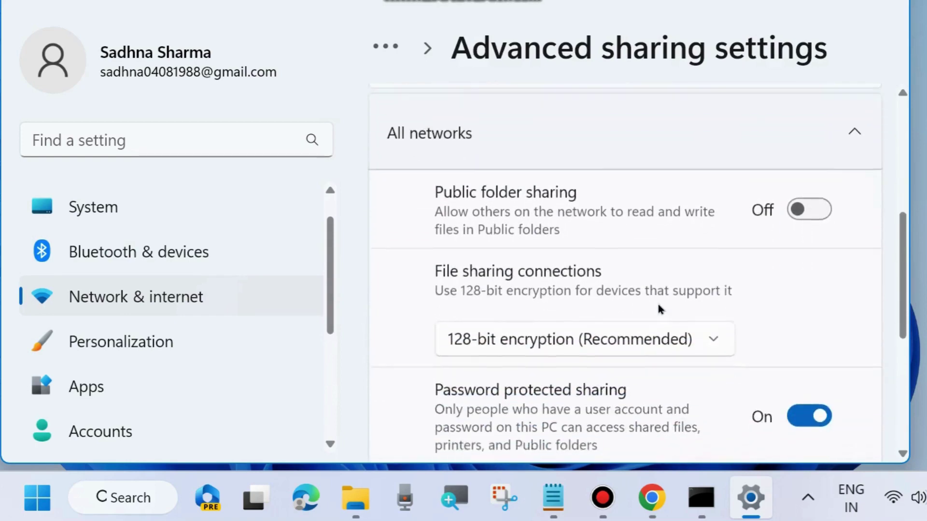
scroll(658, 309, down, 2)
scroll(659, 310, down, 1)
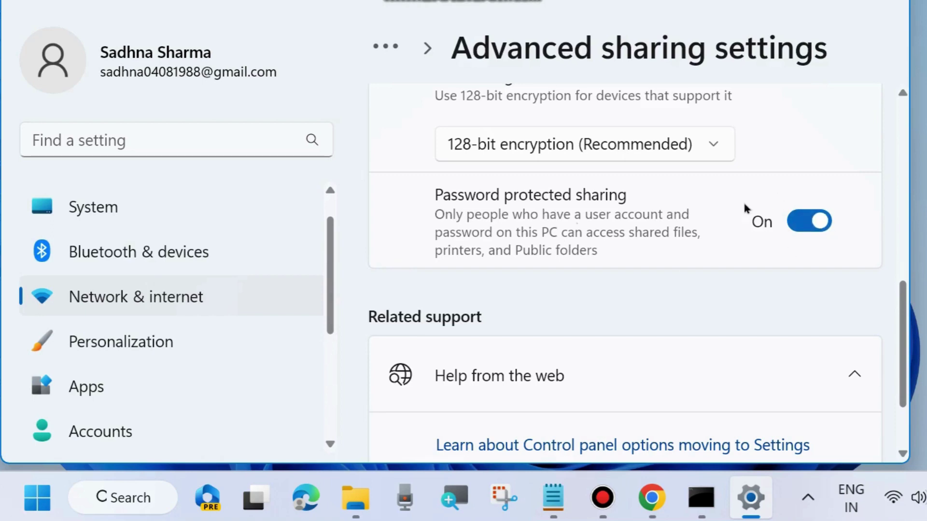
click(801, 221)
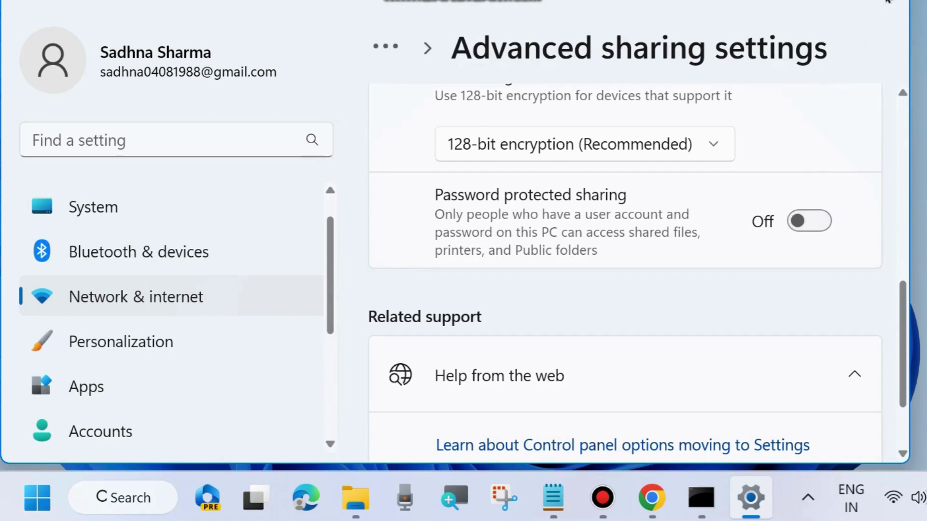
click(887, 2)
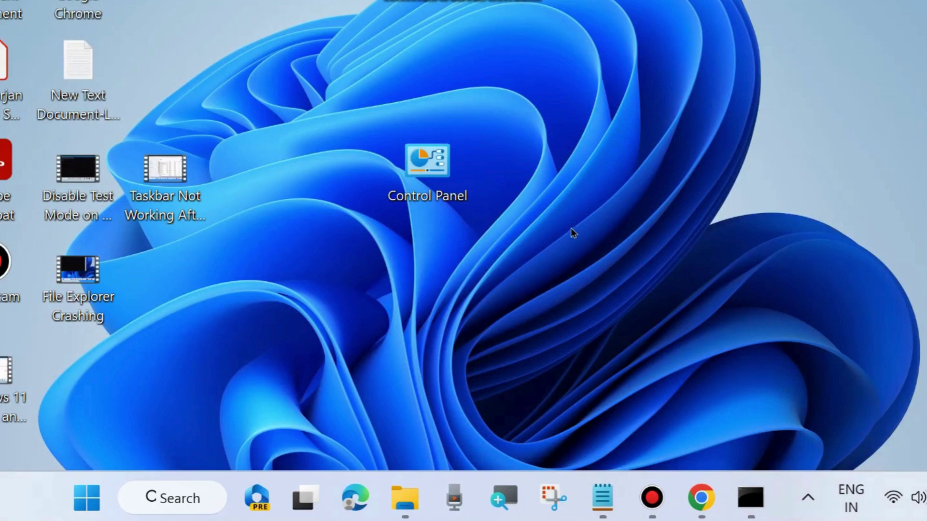
Show the Sharing properties of the data folder on New Volume (D:).
click(406, 498)
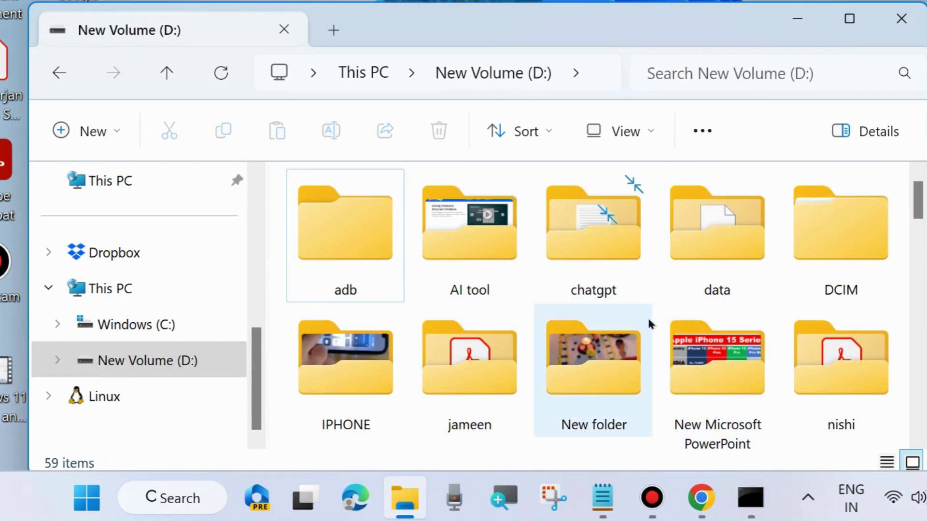
click(686, 241)
right_click(686, 241)
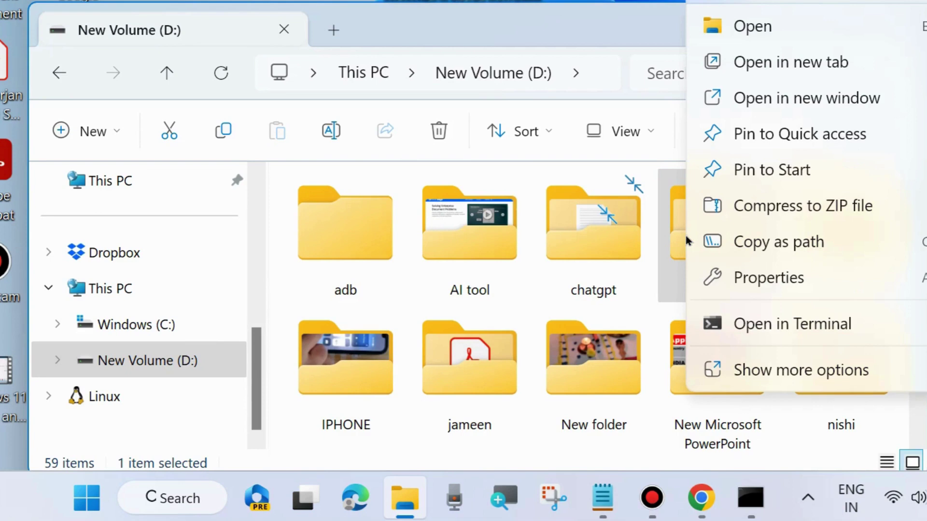
click(765, 280)
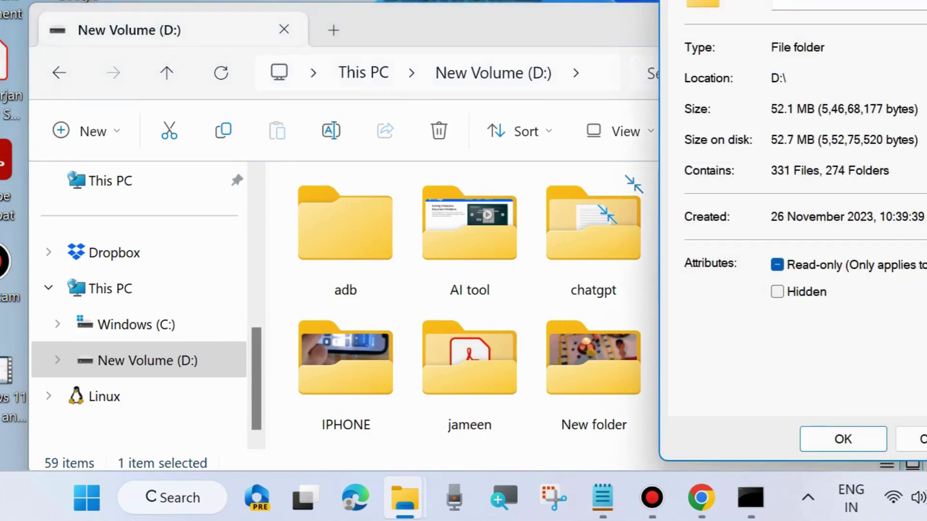
drag(581, 32, 446, 21)
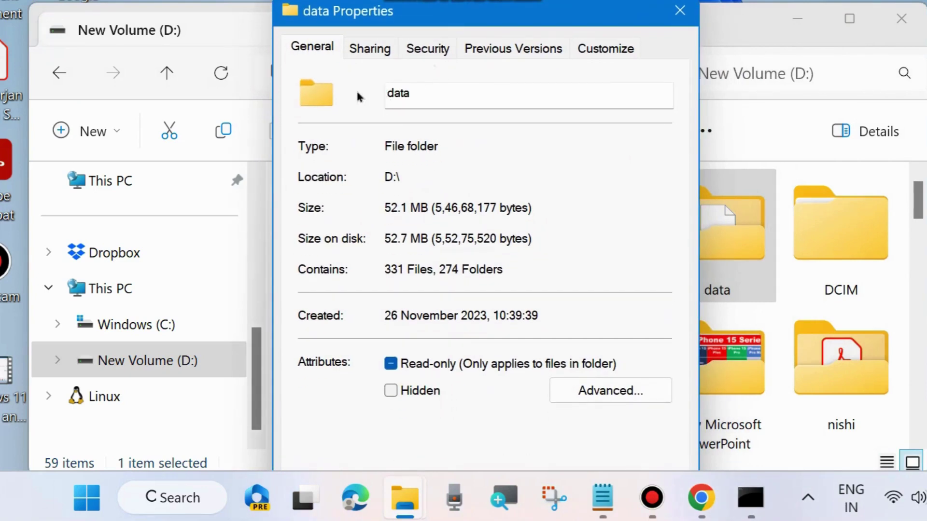
click(369, 48)
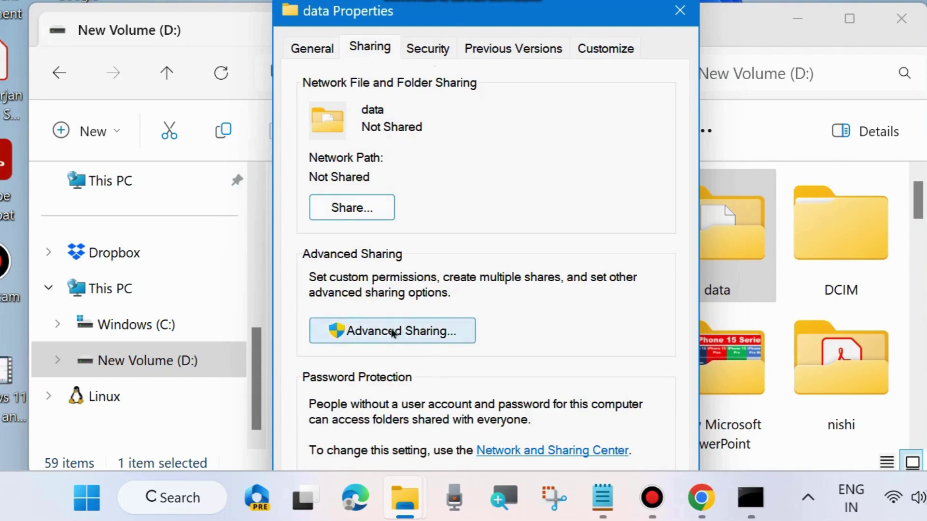
Enable Share this folder for data in Advanced Sharing and apply it as \\LAPTOP-9FJ05JM0\data.
click(415, 331)
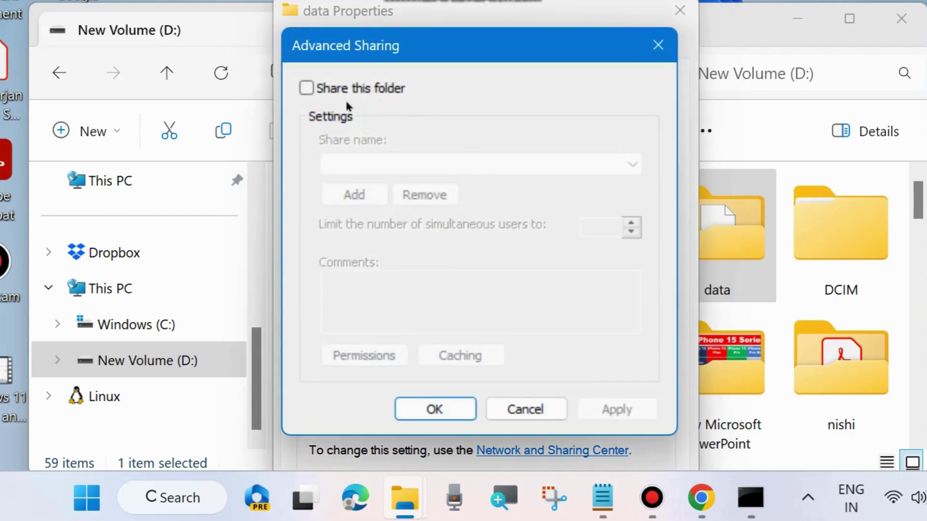
click(307, 88)
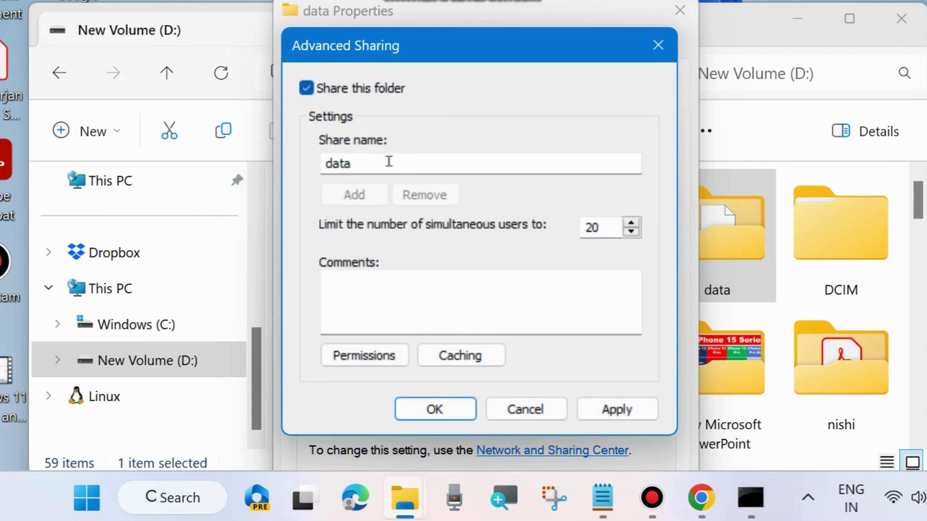
click(601, 412)
click(434, 409)
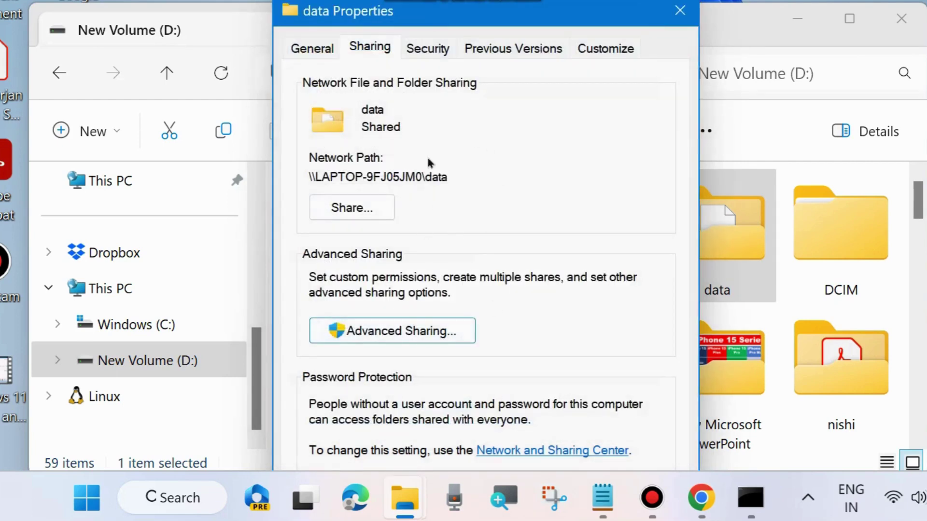
click(371, 334)
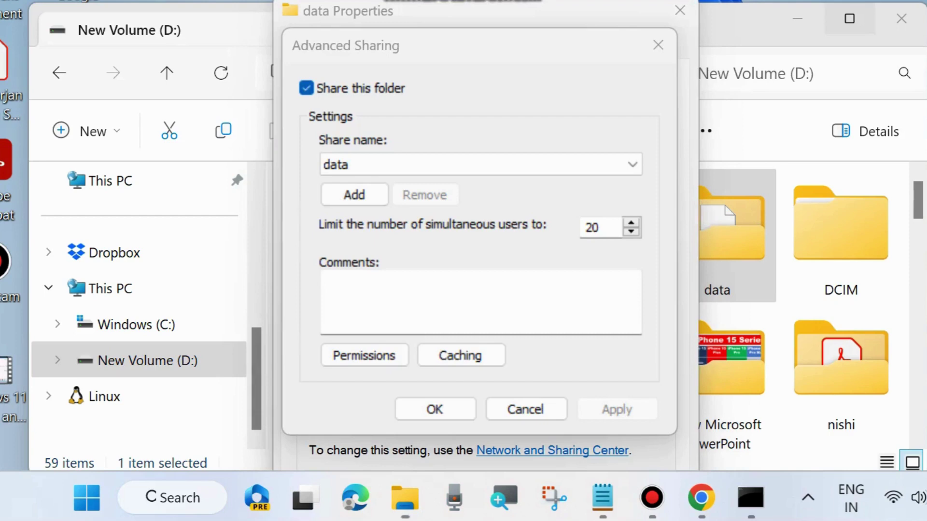
Allow Everyone Full Control on the data share, confirm all dialogs and close File Explorer.
click(366, 355)
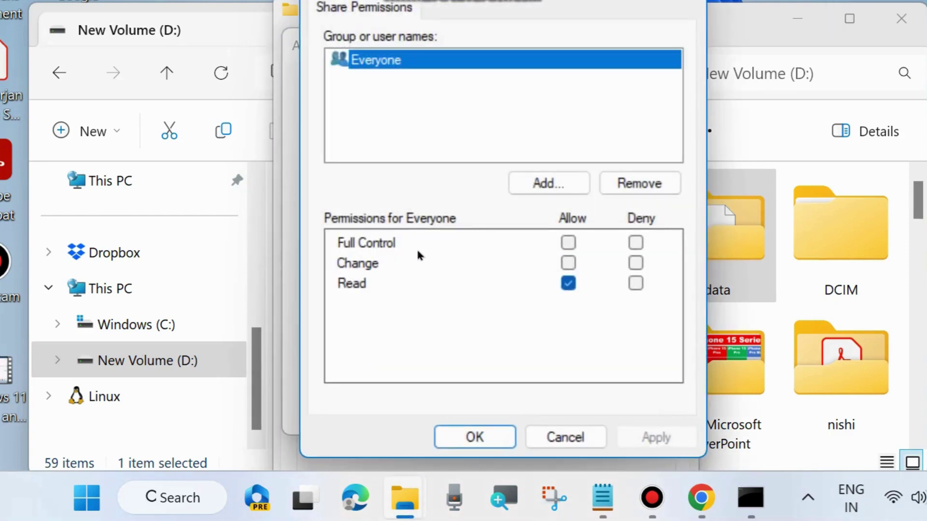
click(568, 242)
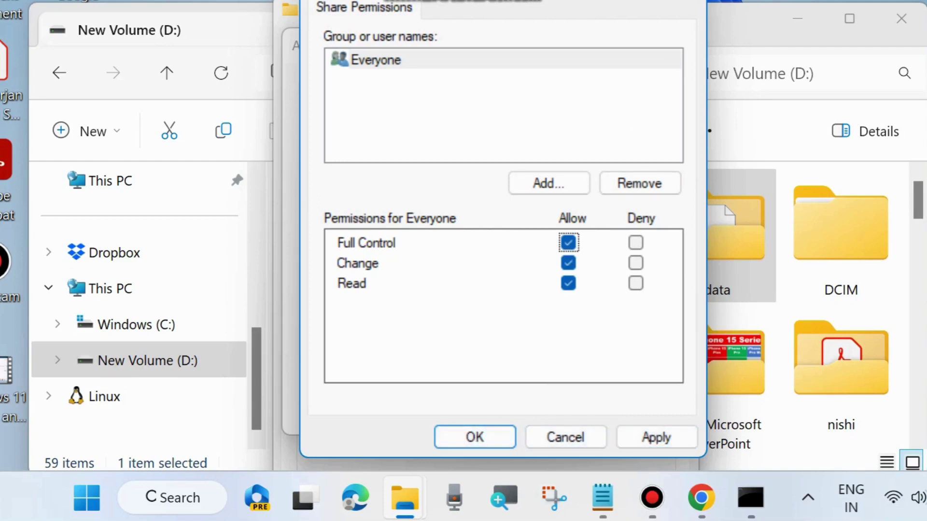
key(Escape)
click(661, 45)
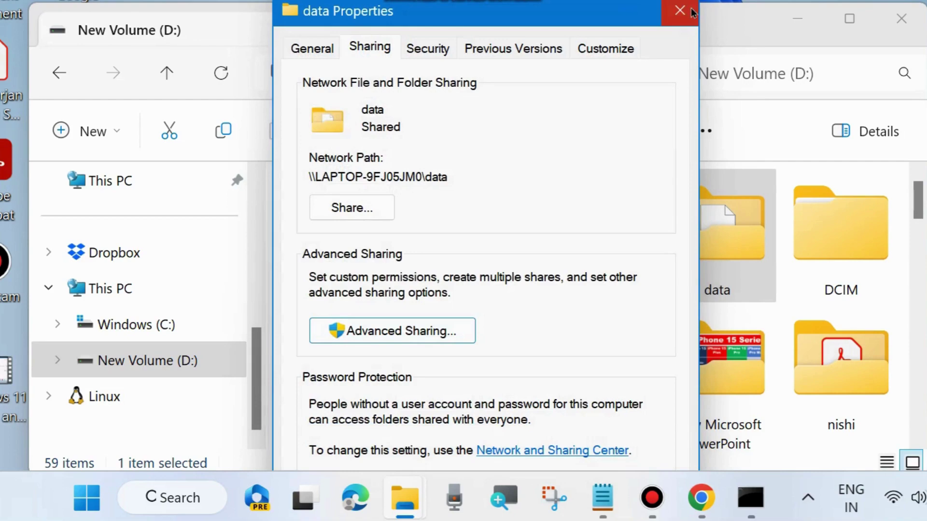
click(680, 11)
click(901, 18)
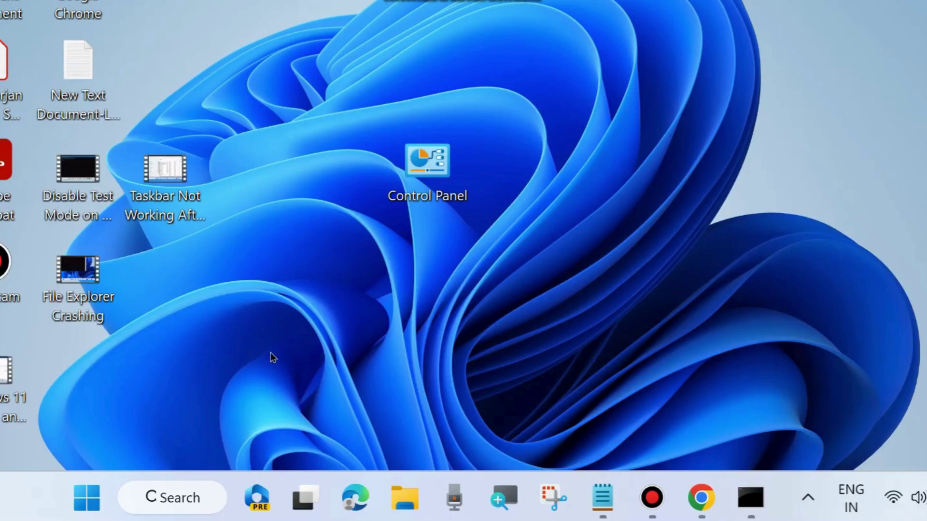
Search for 'shared folder' and launch the Find and fix problems with Shared Folders troubleshooter.
click(160, 487)
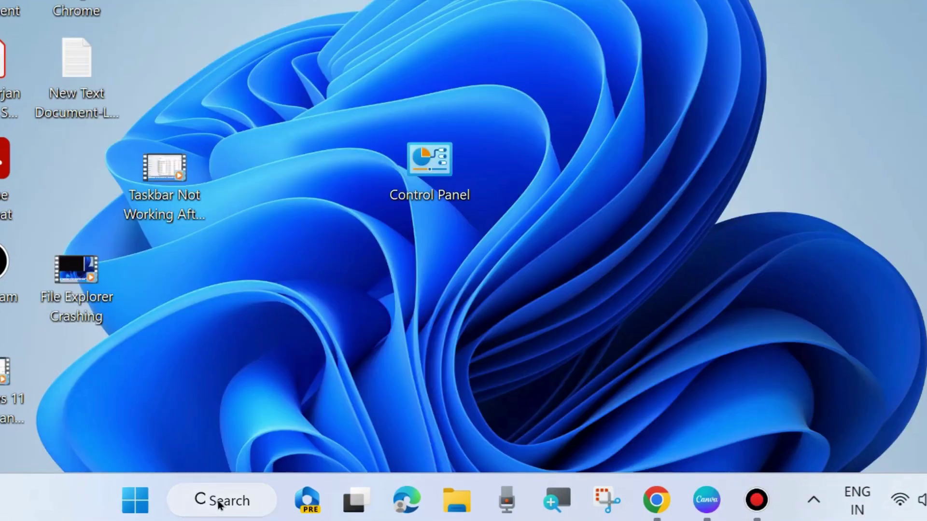
click(214, 509)
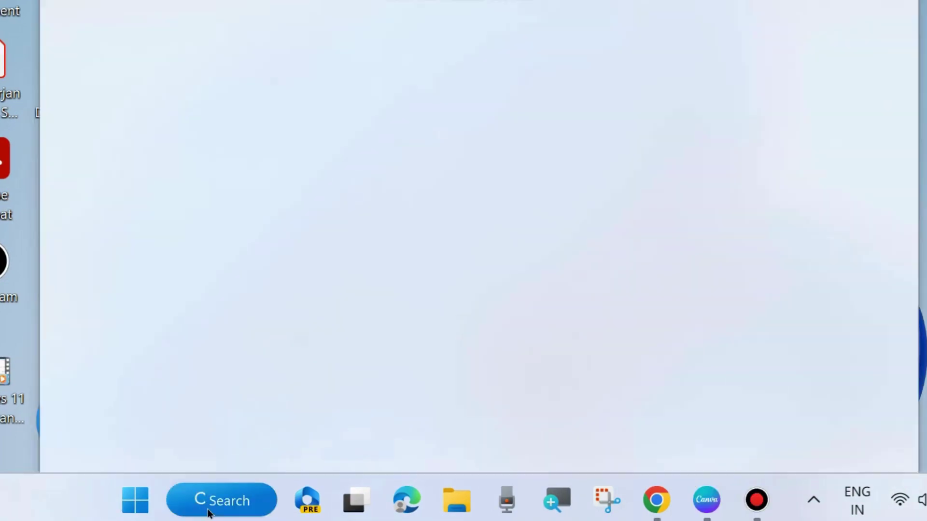
text(shared)
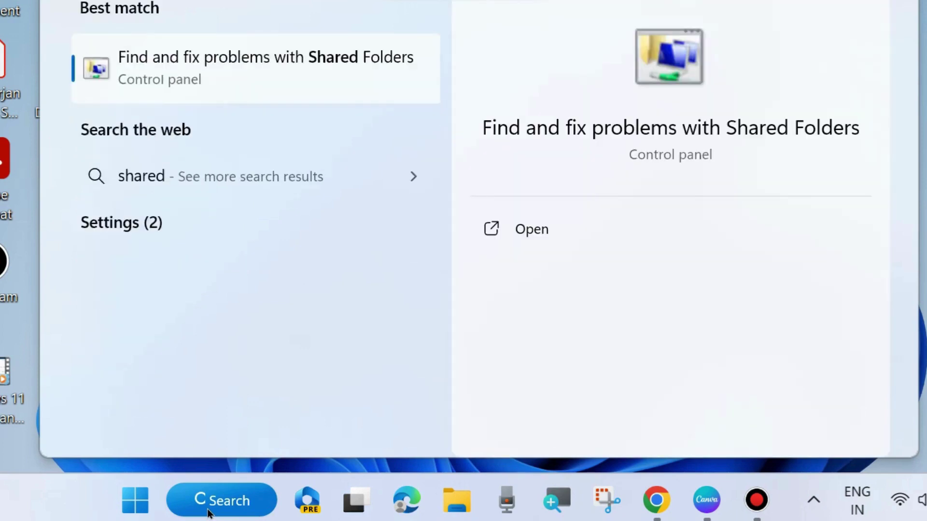
text( folder)
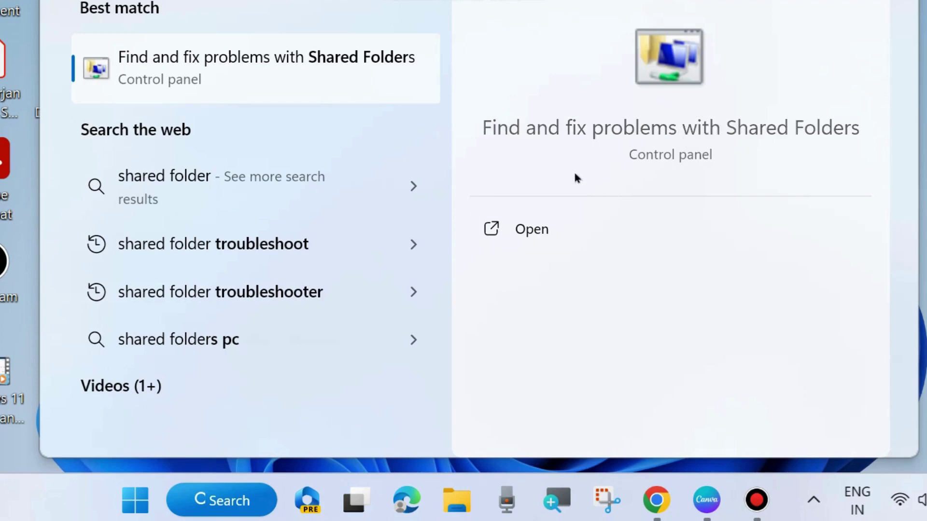
click(527, 229)
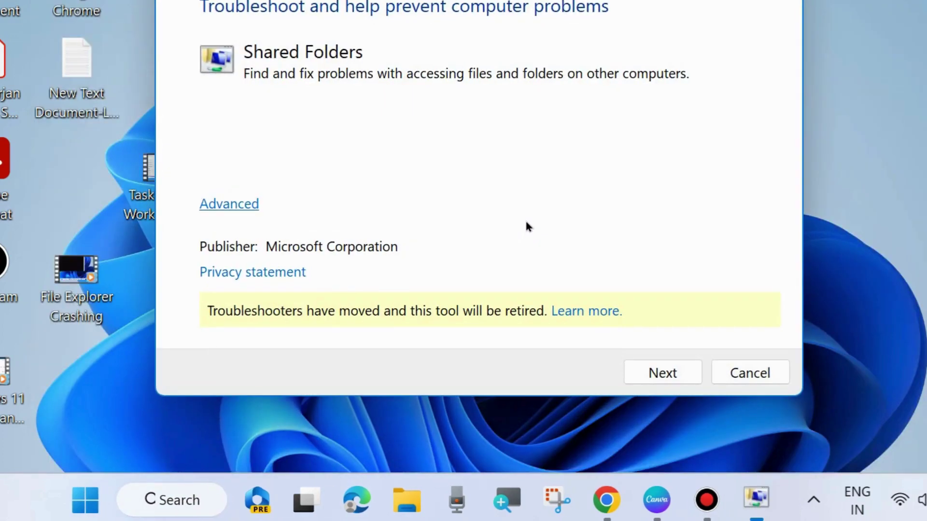
Expand Advanced options, keep Apply repairs automatically ticked, and start problem detection.
drag(476, 10, 481, 33)
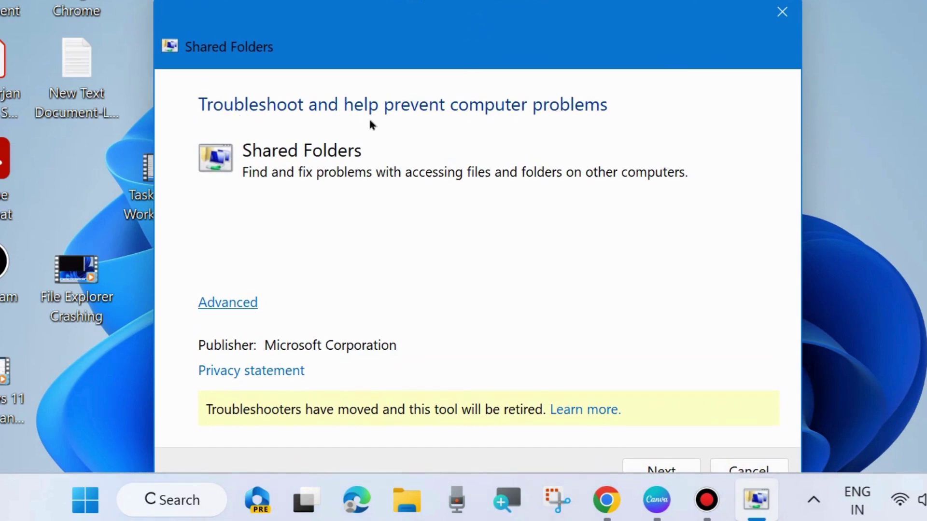
click(229, 304)
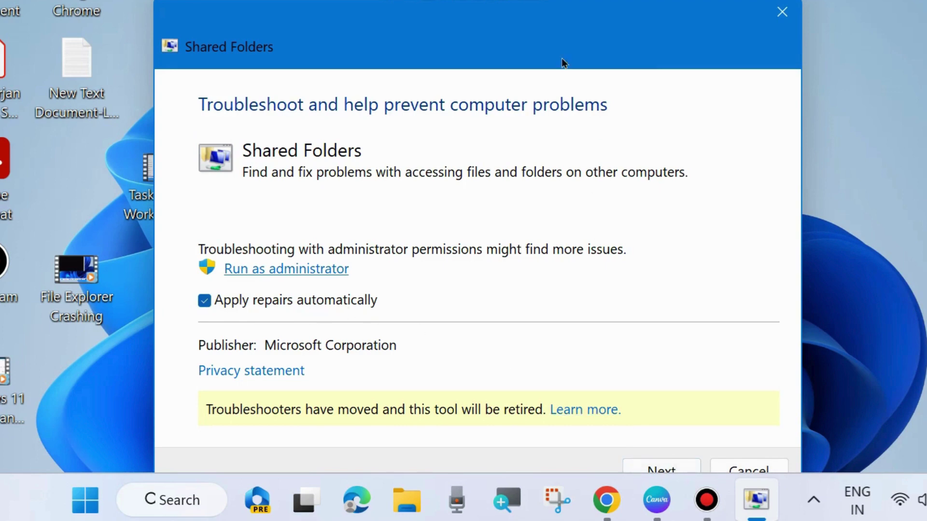
drag(562, 58, 566, 0)
click(669, 402)
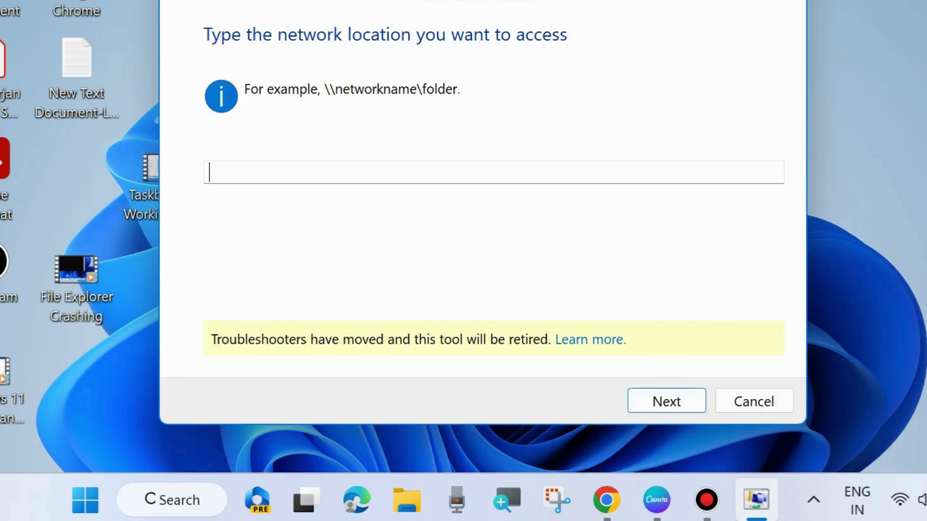
Let detection reach the network-location prompt, then close the troubleshooter.
drag(522, 4, 510, 2)
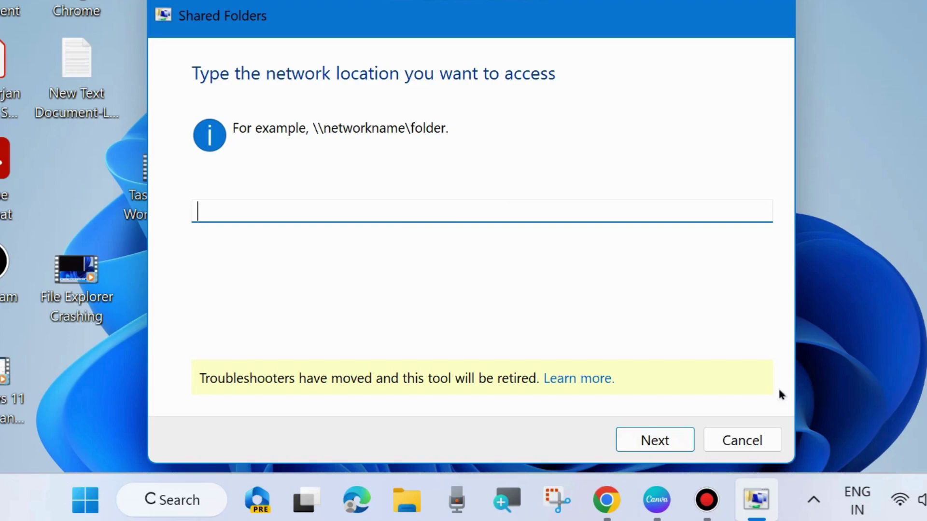
key(Escape)
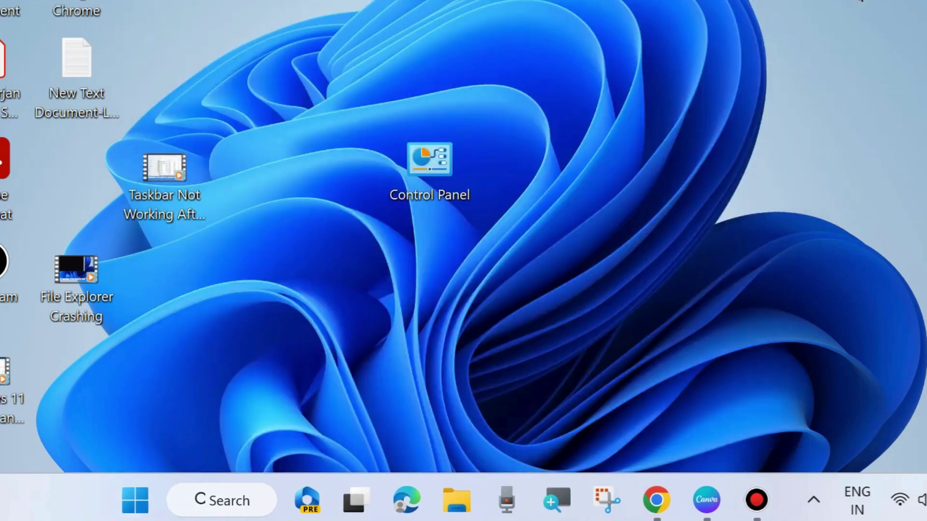